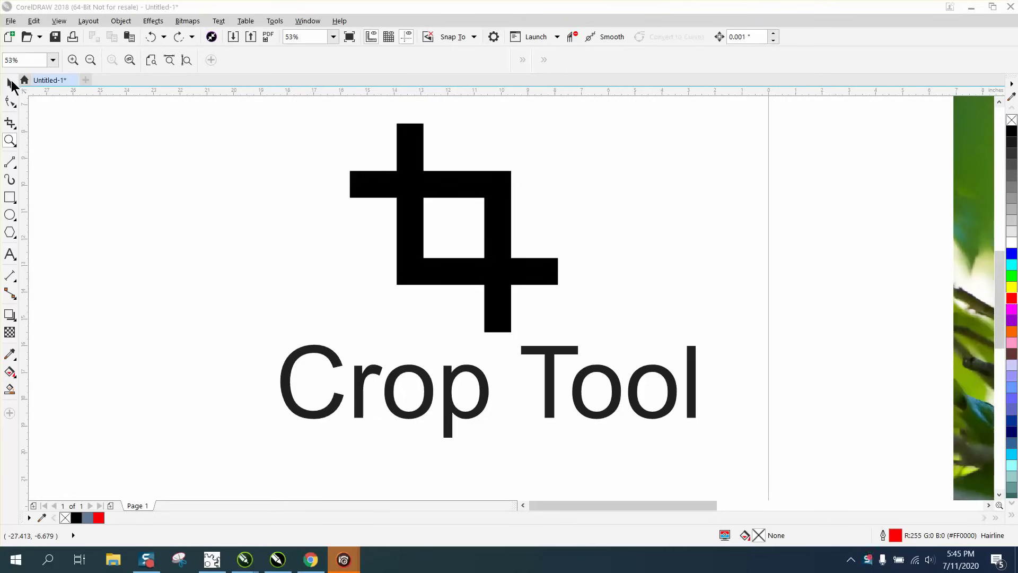
Step: Select the Pick tool and show the Crop flyout with Crop, Knife, Virtual Segment Delete and Eraser
click(11, 83)
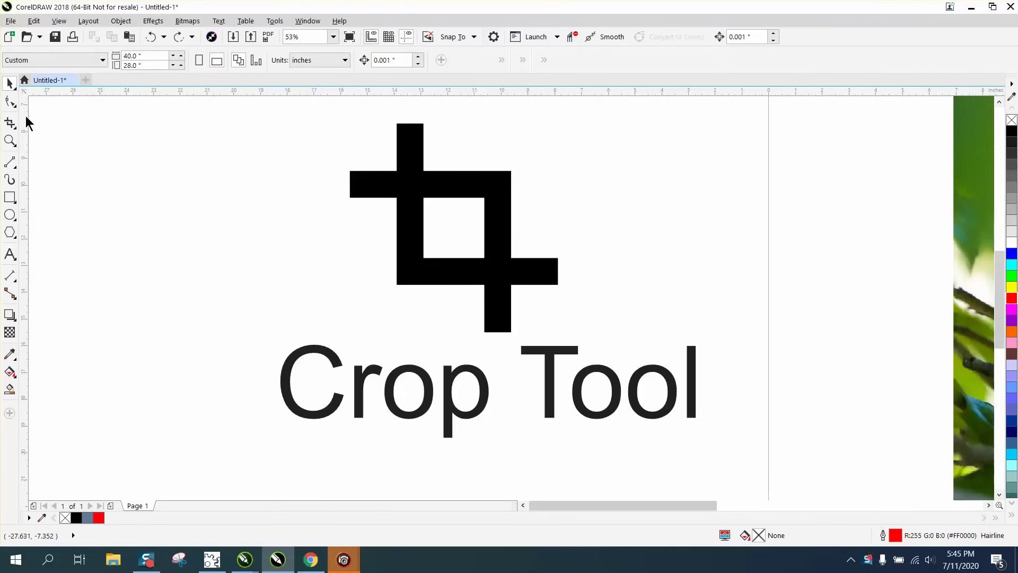
click(15, 127)
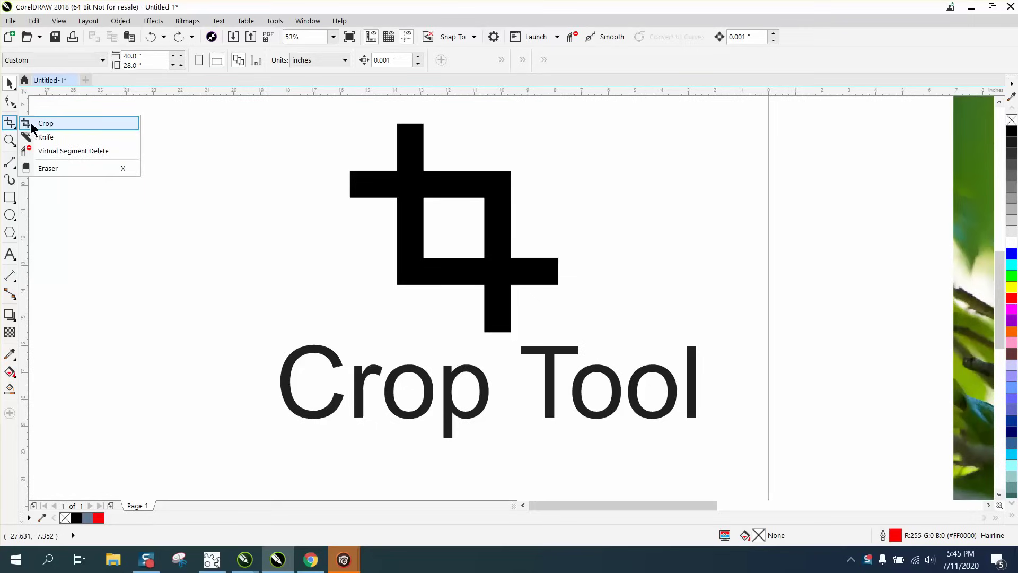
scroll(410, 209, down, 2)
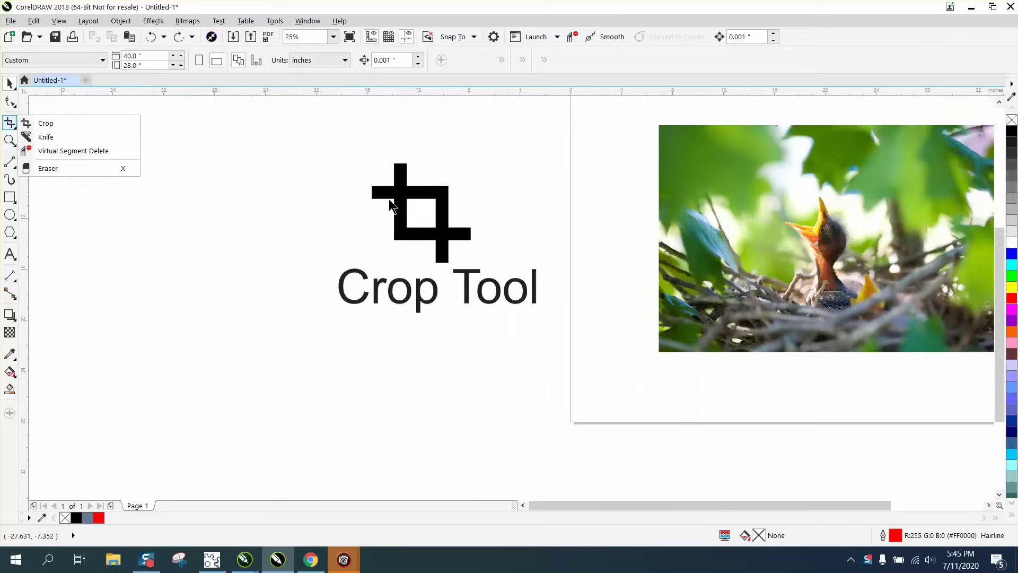
scroll(253, 172, down, 2)
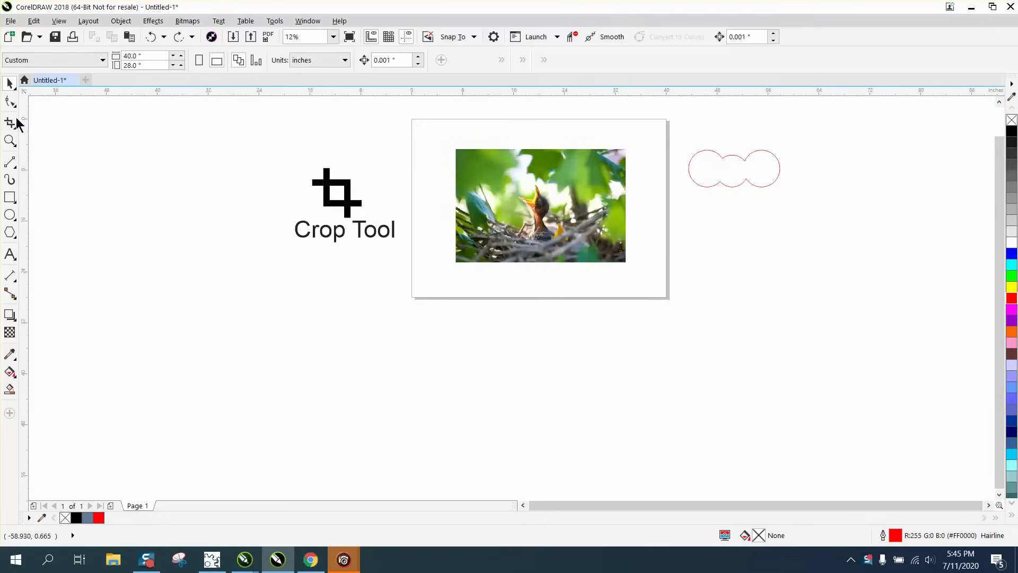
Step: Zoom to frame the whole page with the bird photo, Crop Tool title and cloud outlines
click(10, 141)
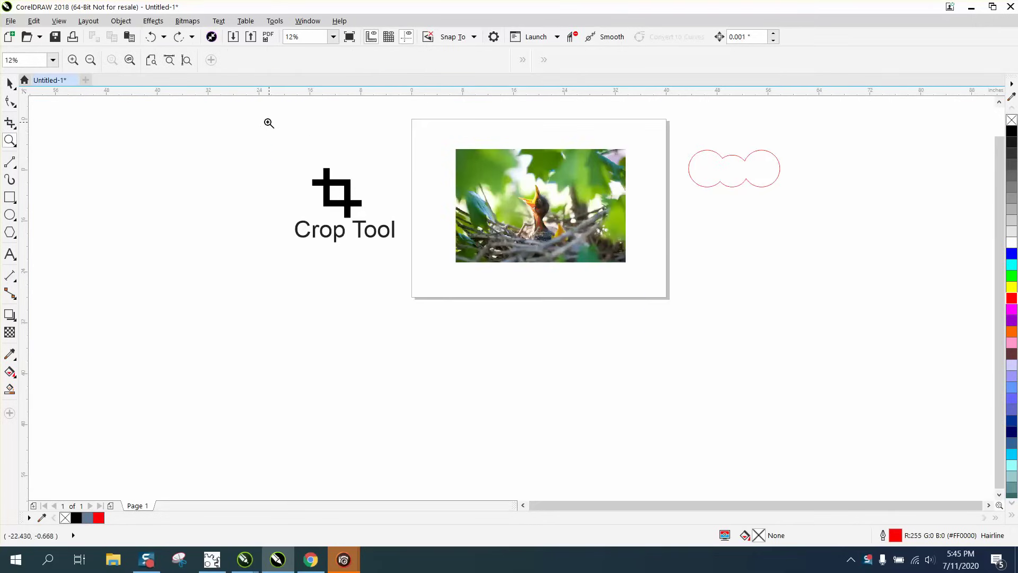
drag(269, 121, 875, 347)
scroll(777, 325, down, 2)
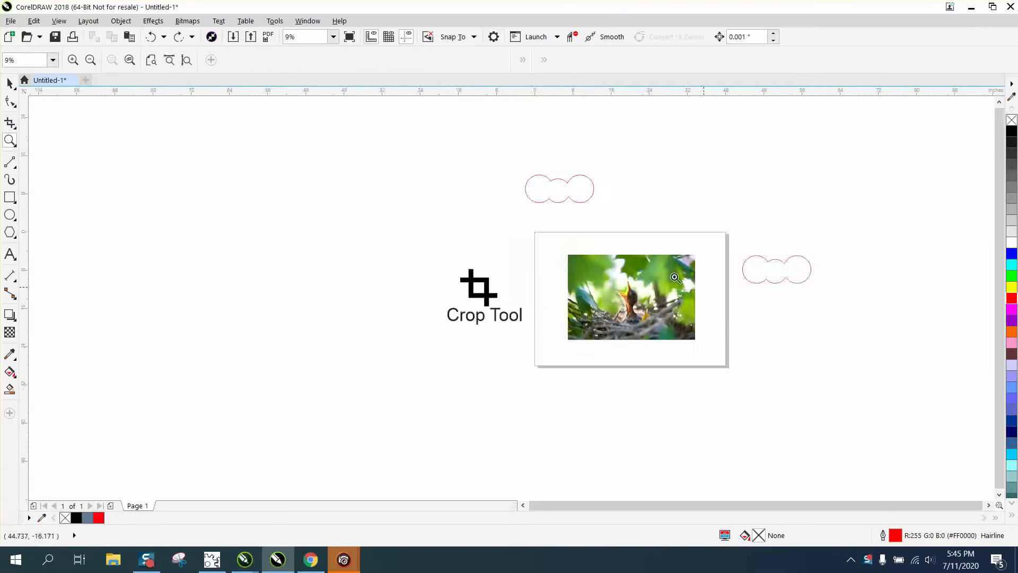
drag(400, 155, 891, 403)
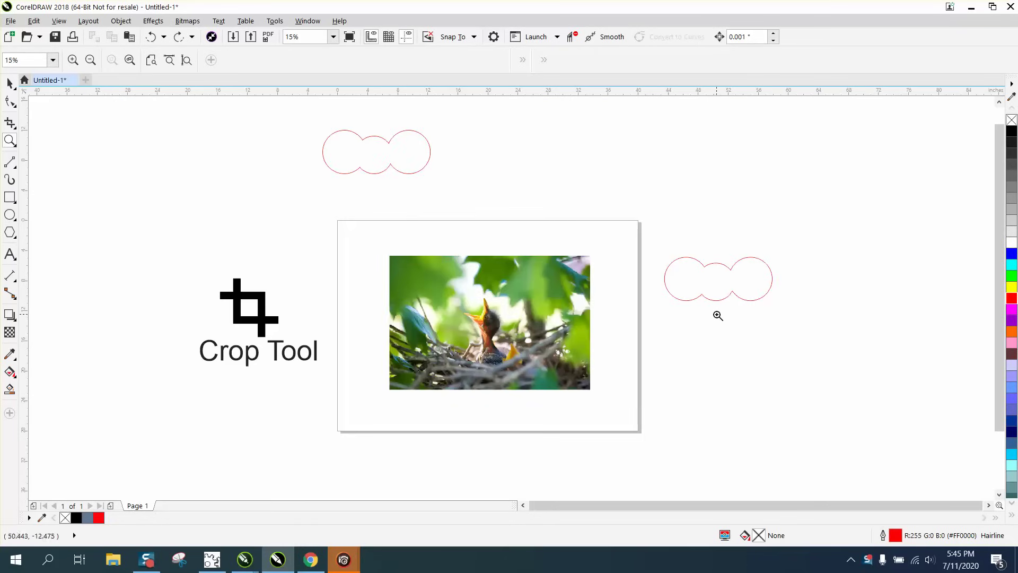
click(15, 127)
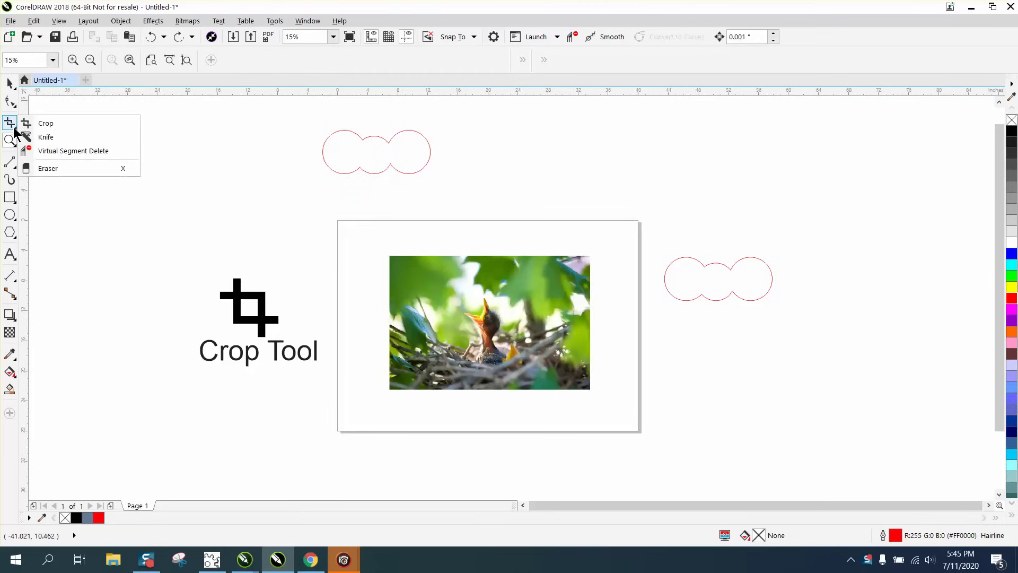
click(46, 125)
mouse_move(444, 284)
mouse_down()
mouse_move(475, 346)
mouse_move(525, 367)
mouse_up()
double_click(505, 350)
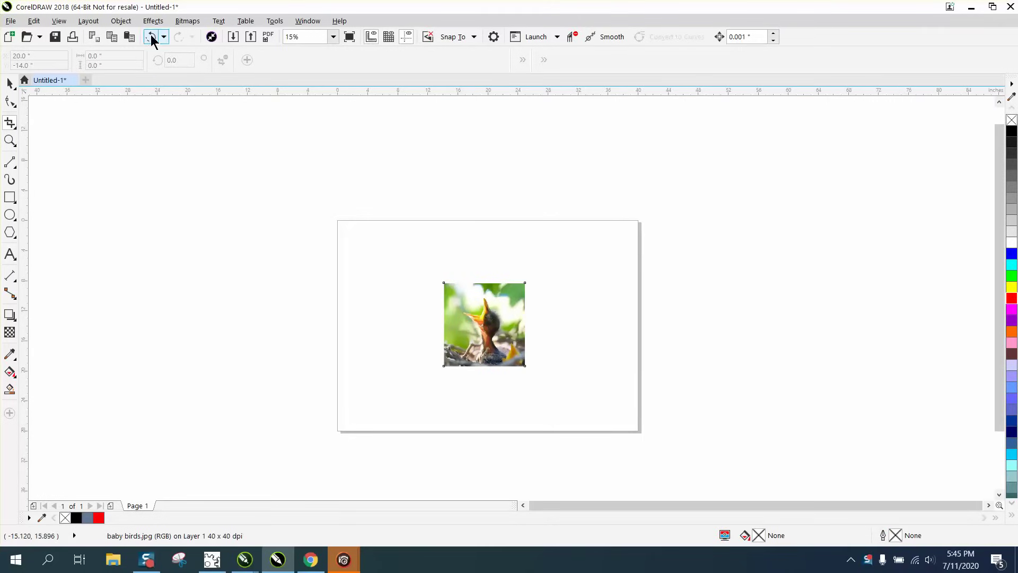
click(150, 36)
Step: Crop the bird photo to a close-up of the chick, then zoom in on the Crop Tool title
click(10, 83)
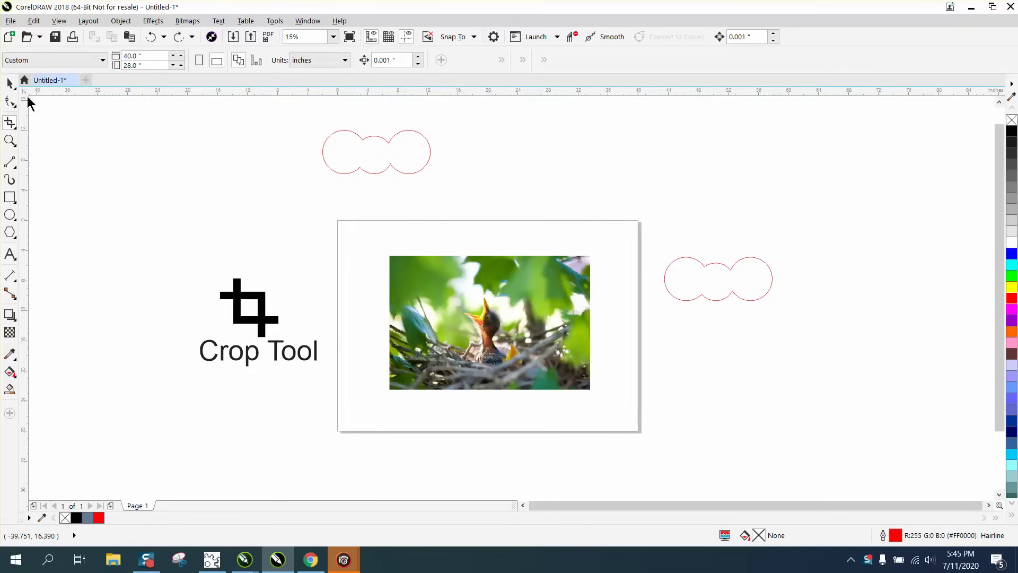
click(424, 280)
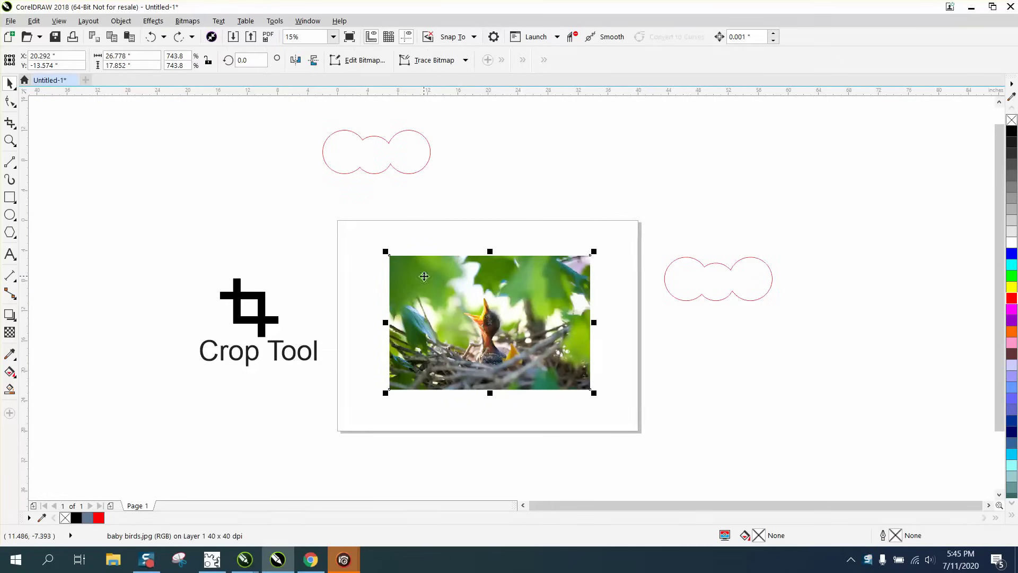
click(16, 128)
drag(437, 291, 533, 362)
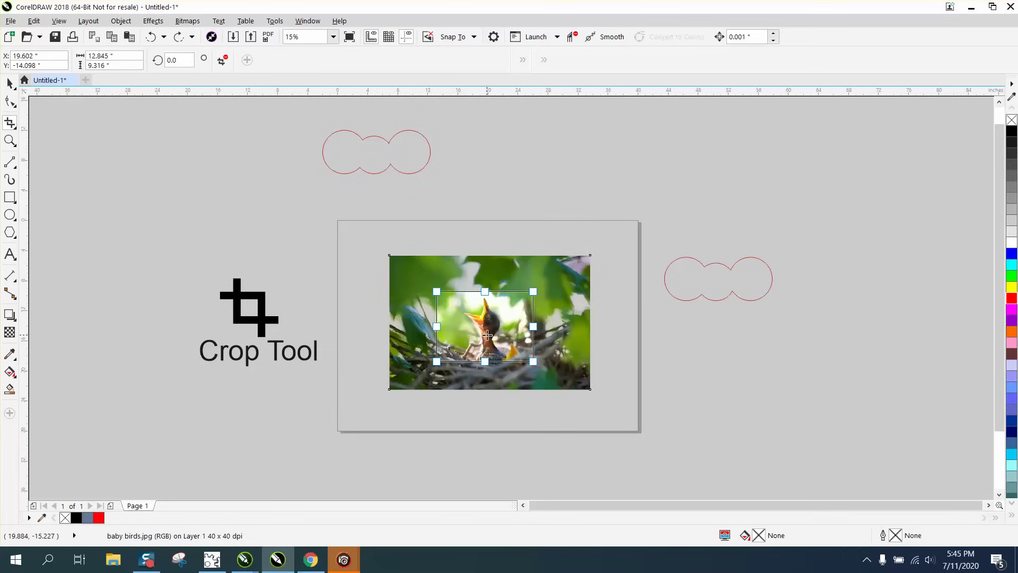
double_click(487, 336)
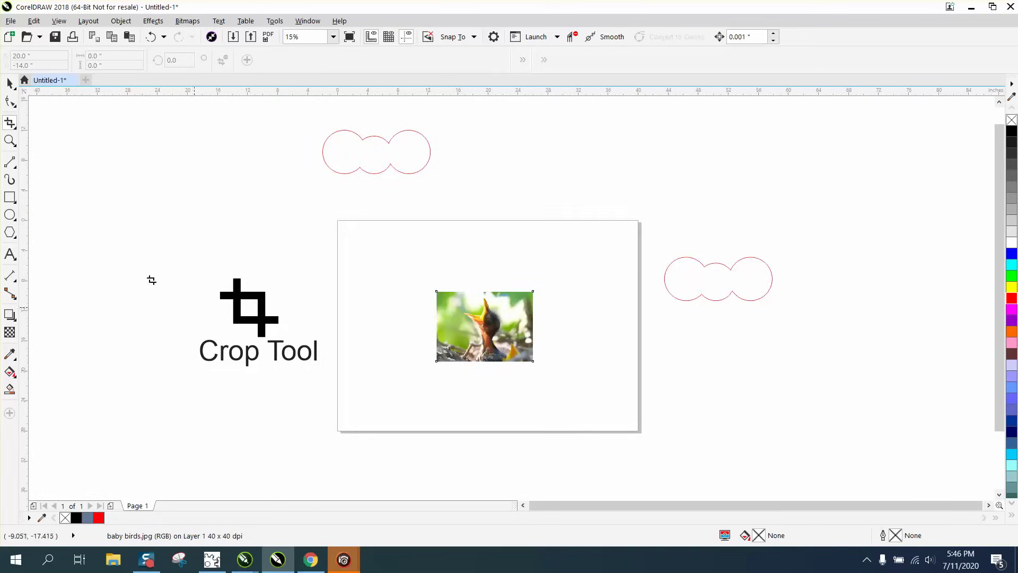
click(11, 140)
drag(159, 262, 339, 389)
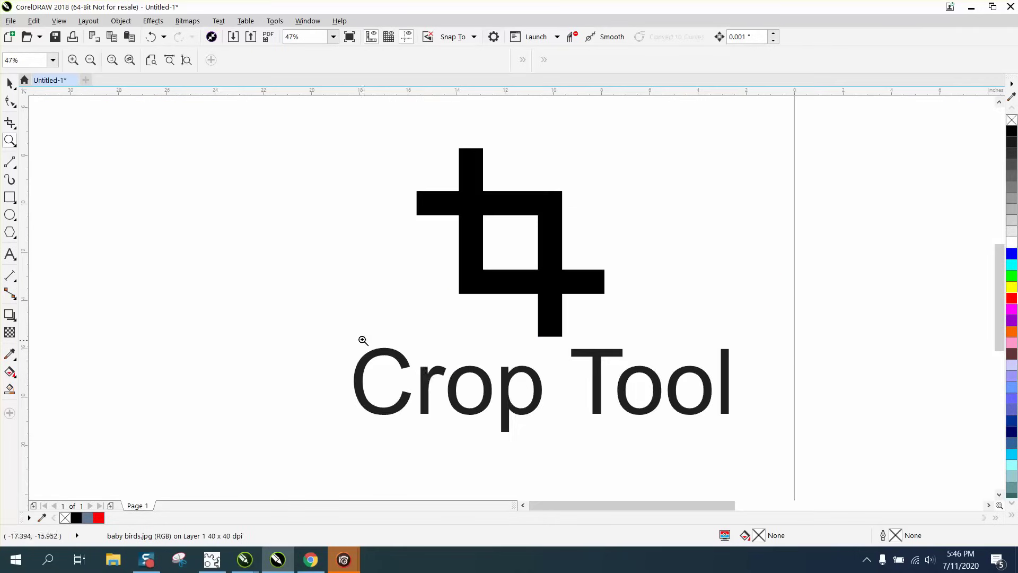
scroll(330, 311, down, 1)
scroll(385, 316, down, 1)
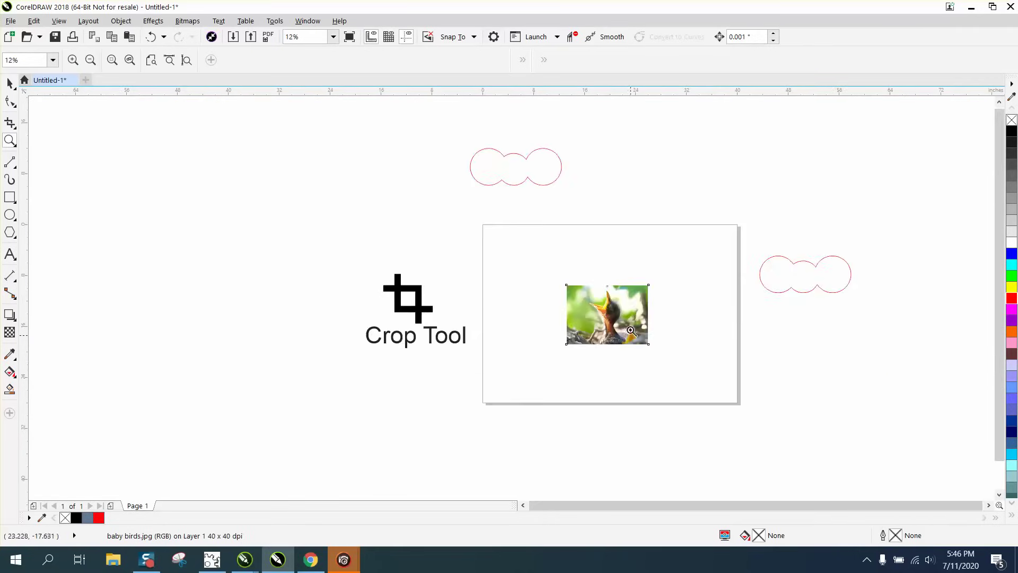
Step: Drag the cropped chick photo to the upper-left corner of the page
click(10, 83)
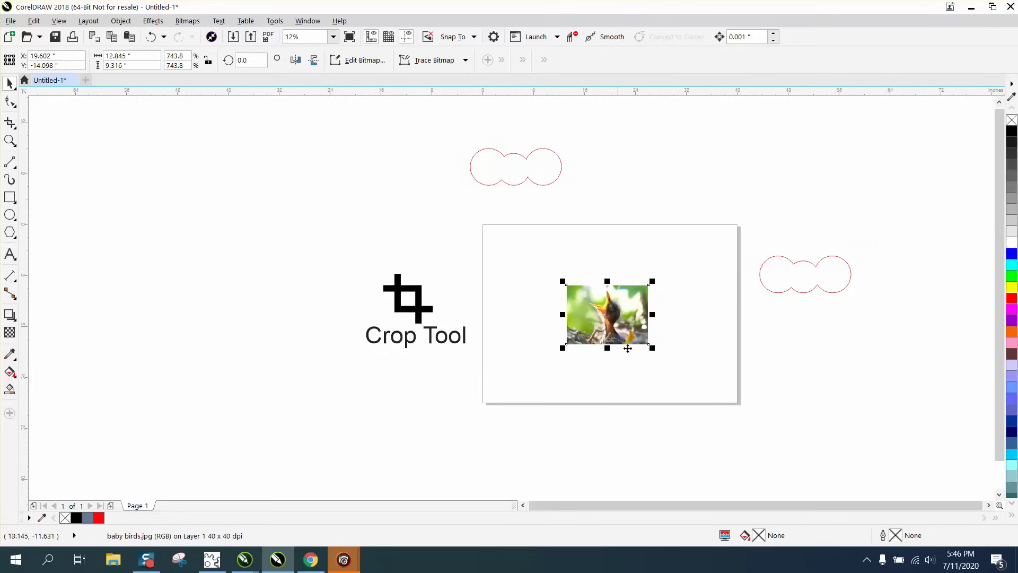
drag(616, 325, 543, 270)
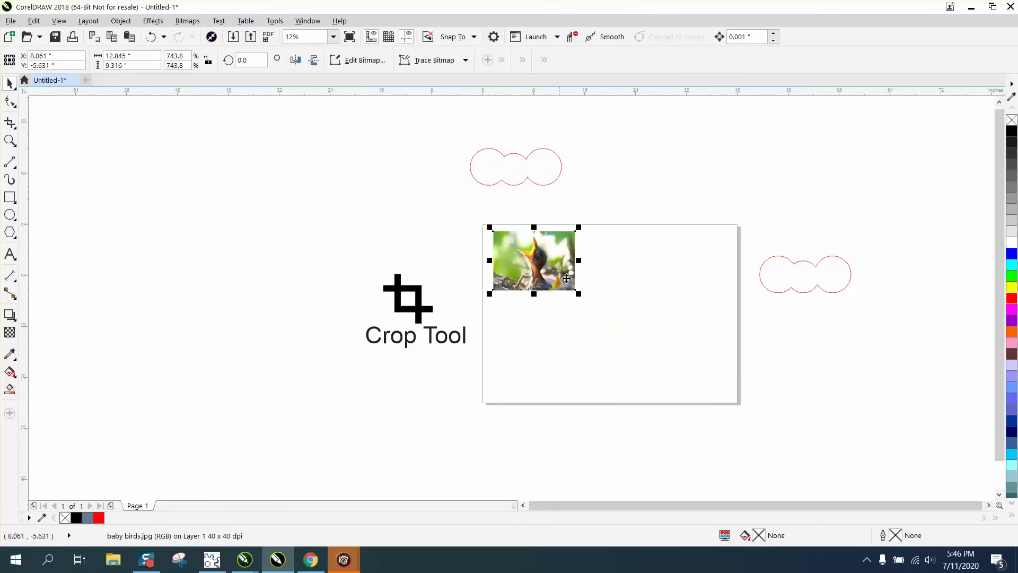